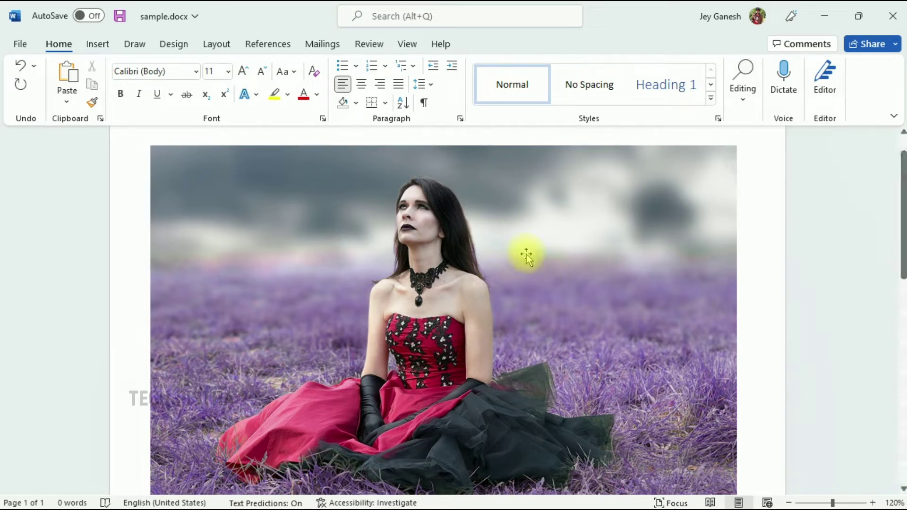
Put the lavender-field photo into Remove Background mode from the Picture Format tab
left_click(504, 228)
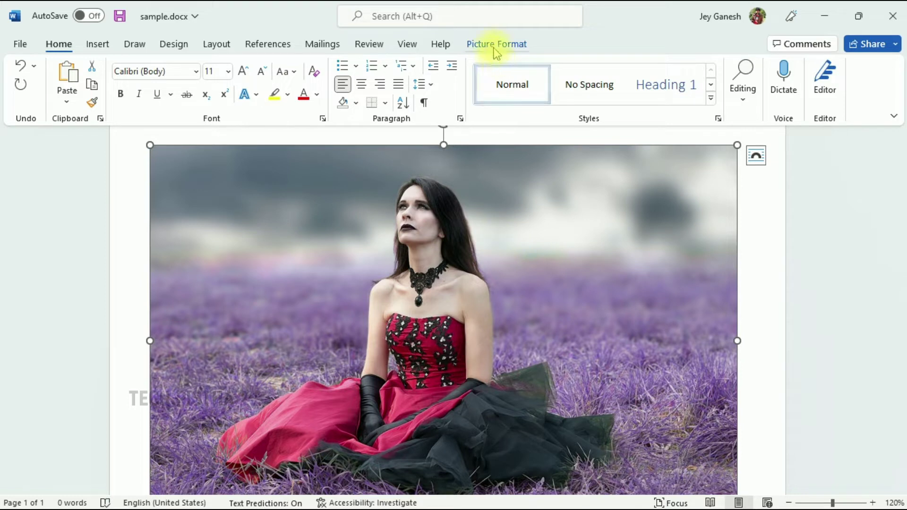
left_click(497, 47)
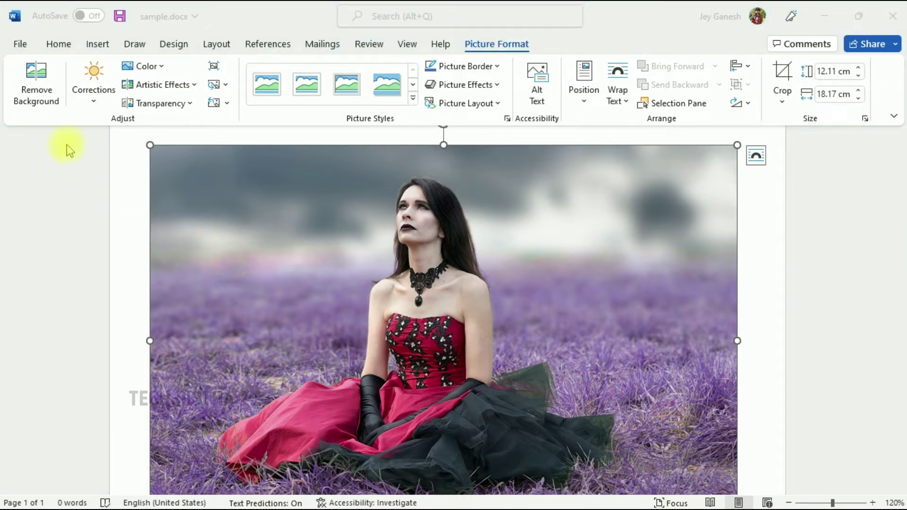
left_click(33, 106)
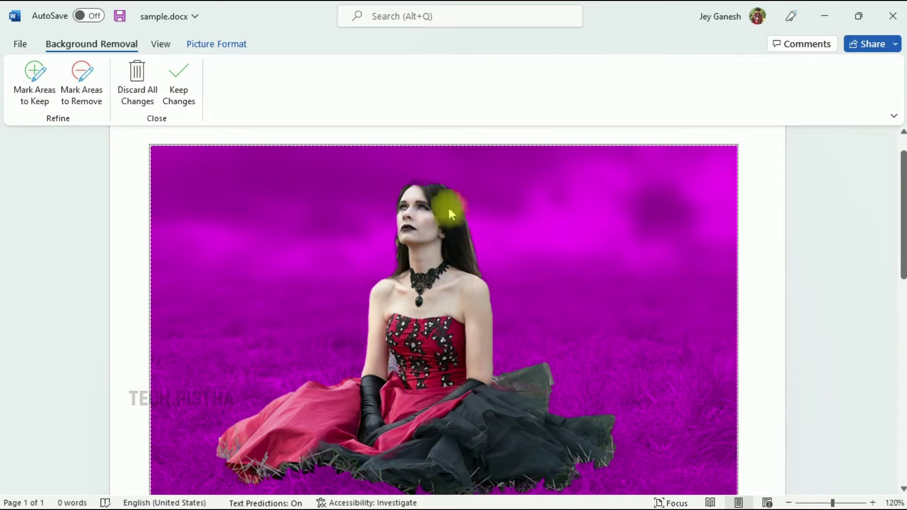
scroll(433, 199, "up", 10, "ctrl")
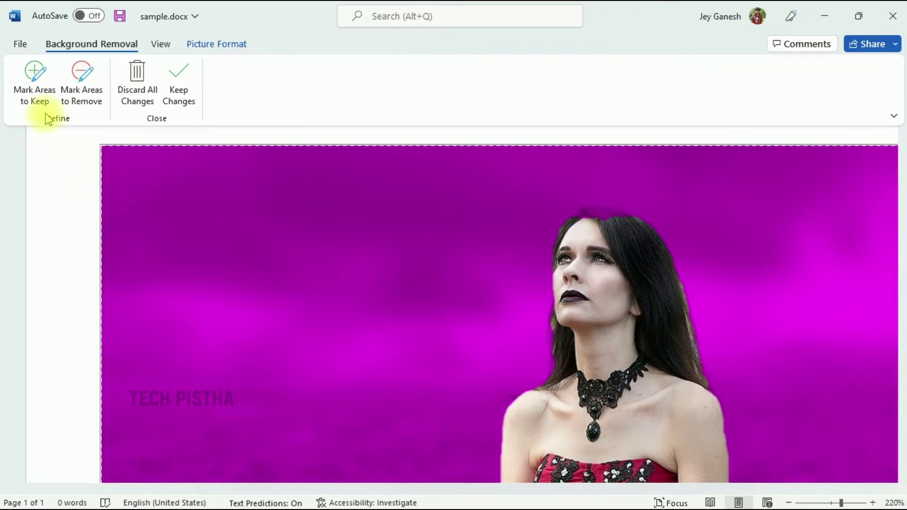
Mark the top of the woman's hair as an area to keep, then switch to marking removals
left_click(34, 83)
left_click(596, 242)
left_click_drag(570, 223, 613, 210)
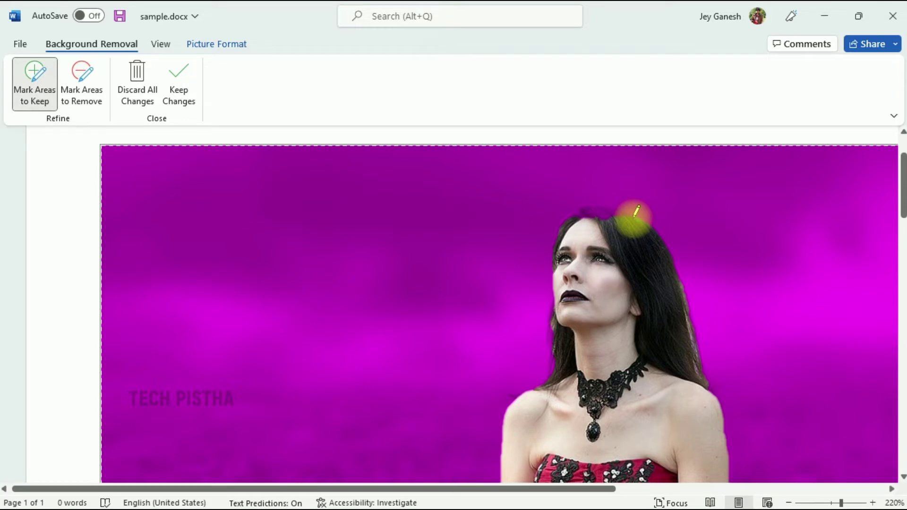
mouse_move(635, 209)
left_mouse_down()
mouse_move(583, 207)
mouse_move(637, 209)
mouse_move(638, 223)
left_mouse_up()
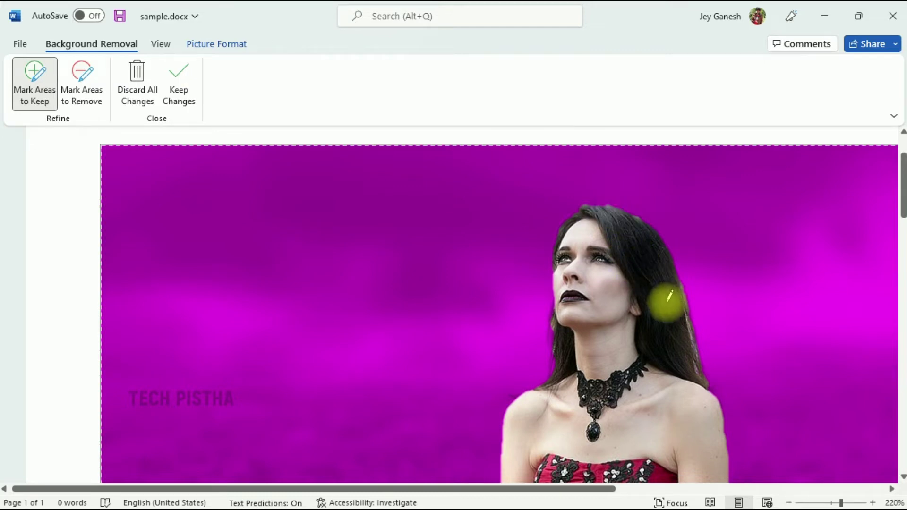
scroll(685, 348, "down", 6)
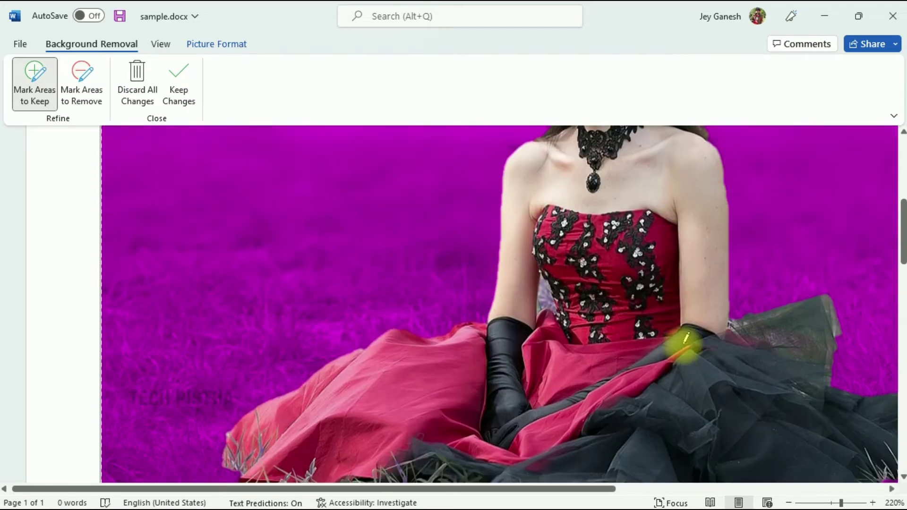
scroll(684, 293, "down", 2)
scroll(680, 291, "up", 4)
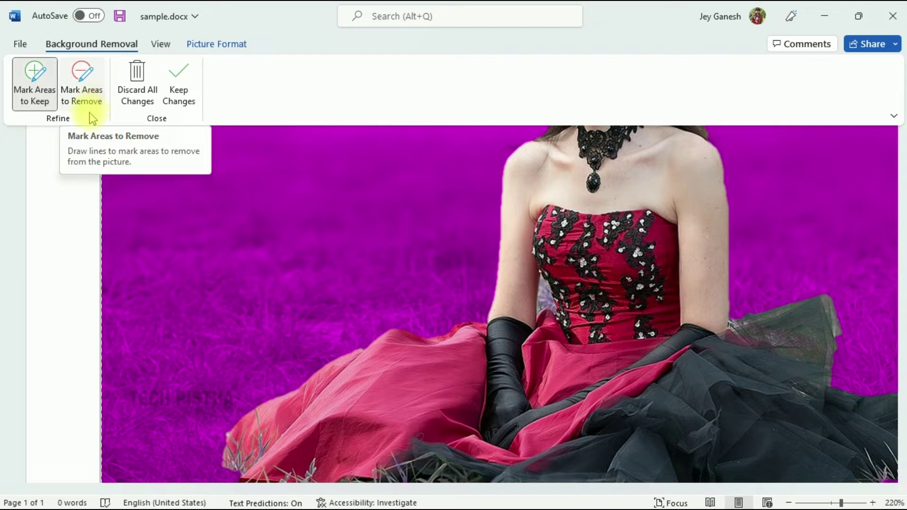
left_click(88, 102)
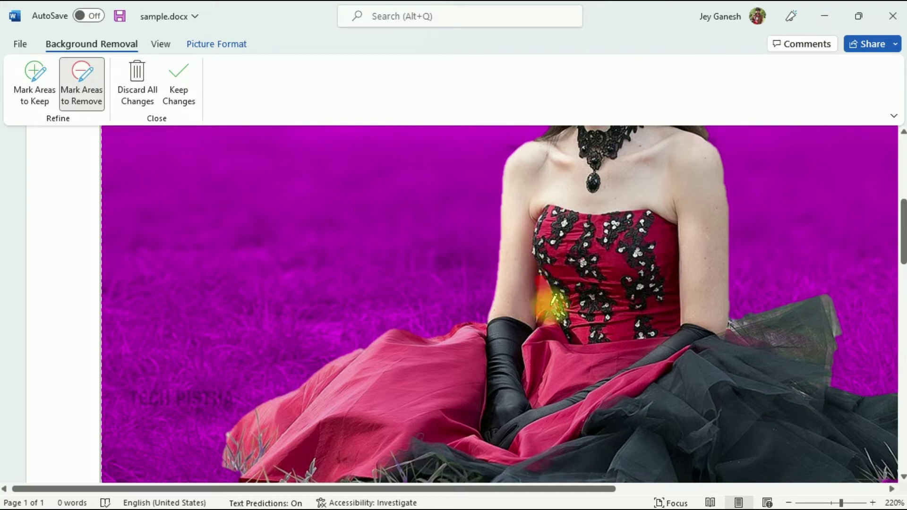
scroll(564, 272, "down", 9)
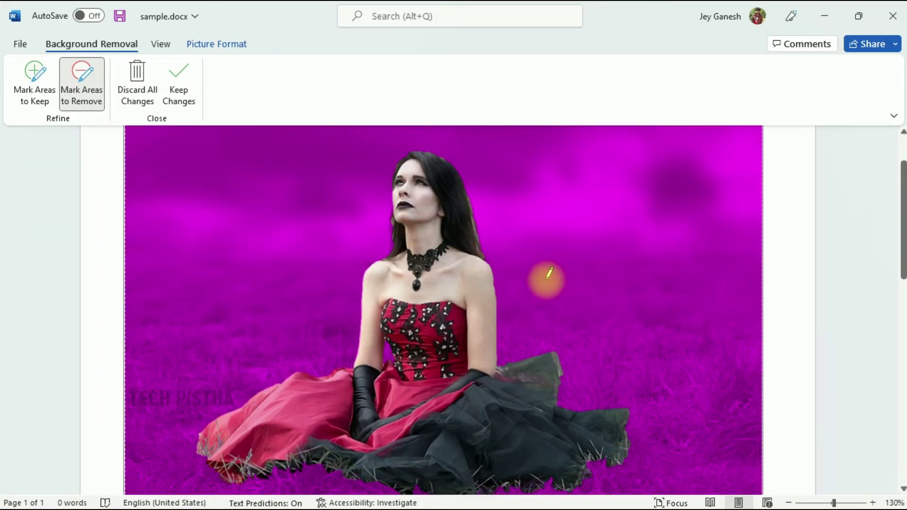
Keep the background-removal changes so only the woman remains, and reselect the photo
left_click(185, 99)
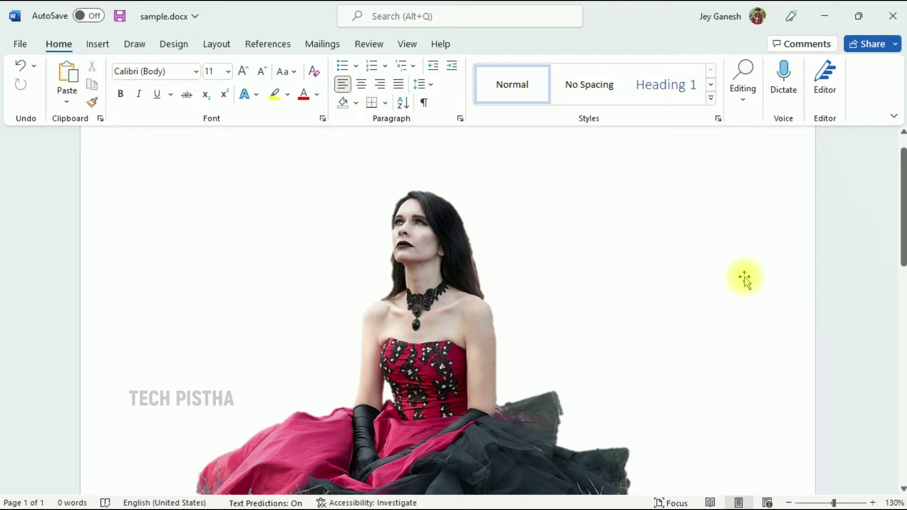
left_click(744, 276)
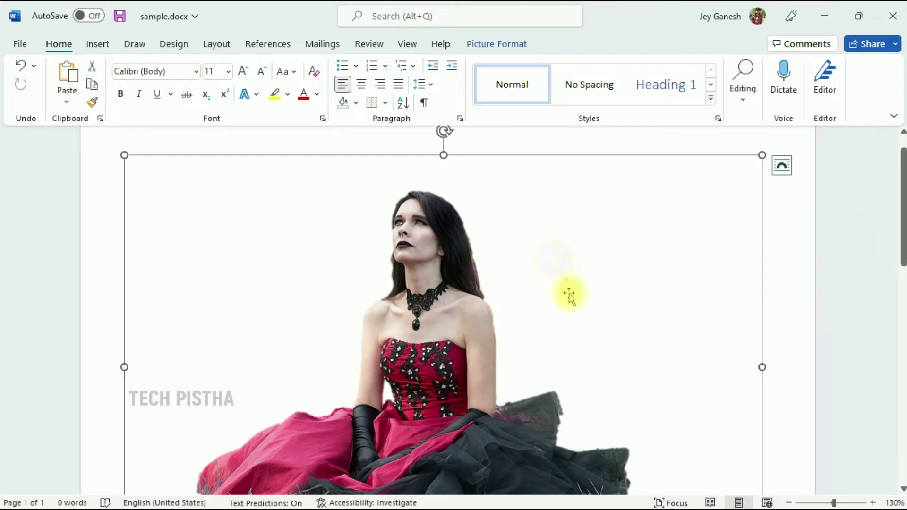
left_click(496, 44)
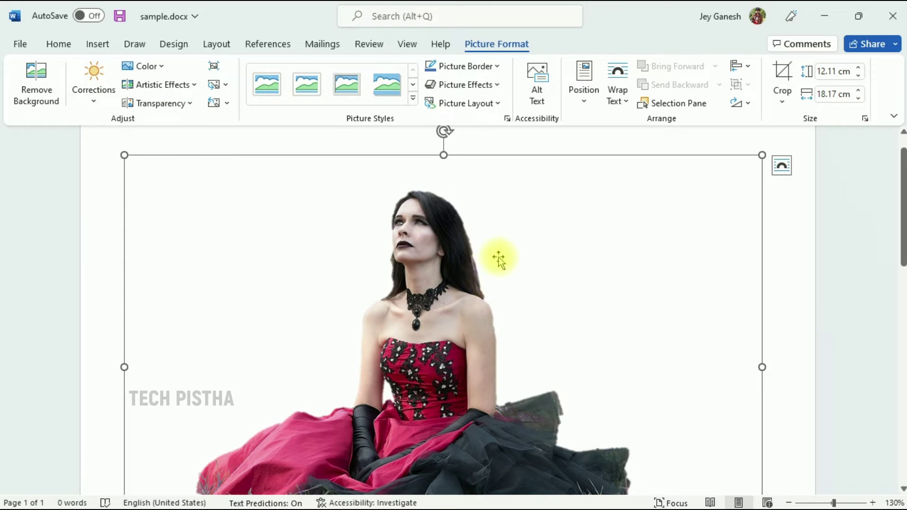
Reset the photo, then sharpen it, adjust brightness and contrast, and boost saturation to 169%
left_click(214, 104)
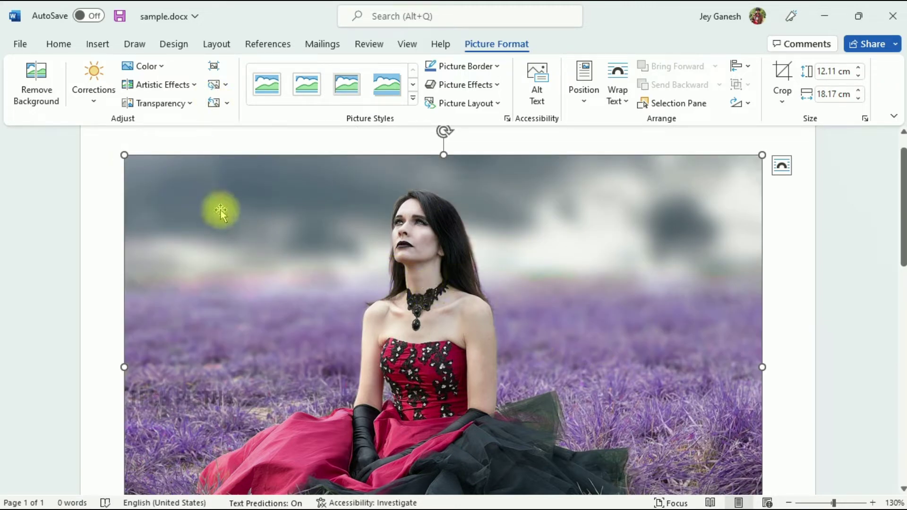
left_click(97, 90)
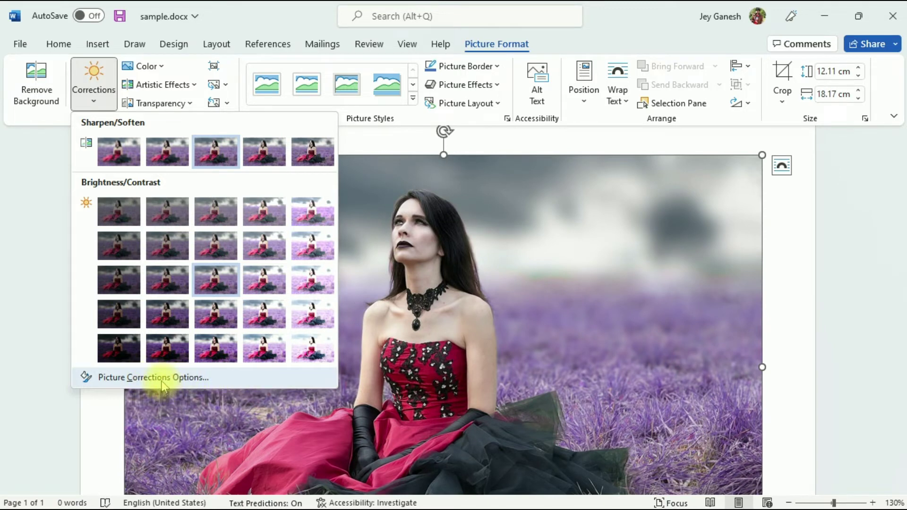
left_click(161, 381)
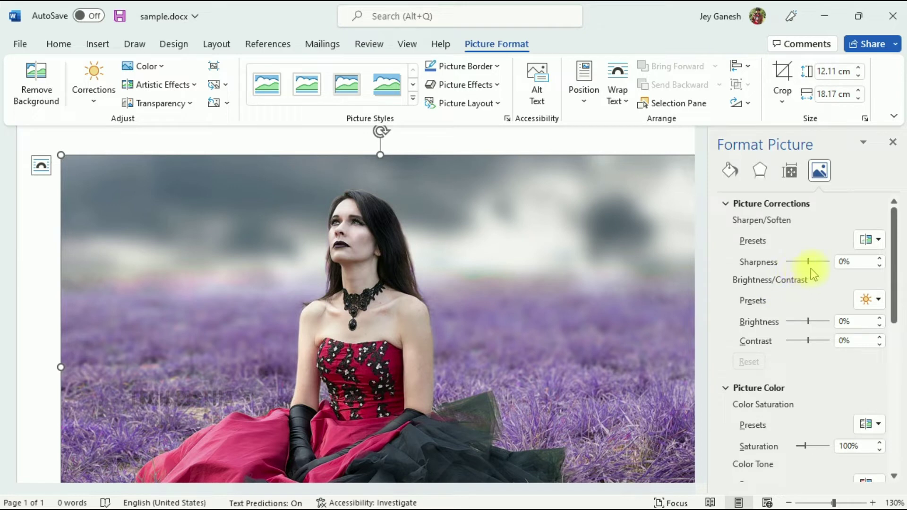
mouse_move(816, 261)
left_mouse_down()
mouse_move(802, 259)
mouse_move(812, 262)
left_mouse_up()
left_click_drag(809, 321, 817, 367)
scroll(812, 374, "down", 3)
scroll(833, 422, "down", 3)
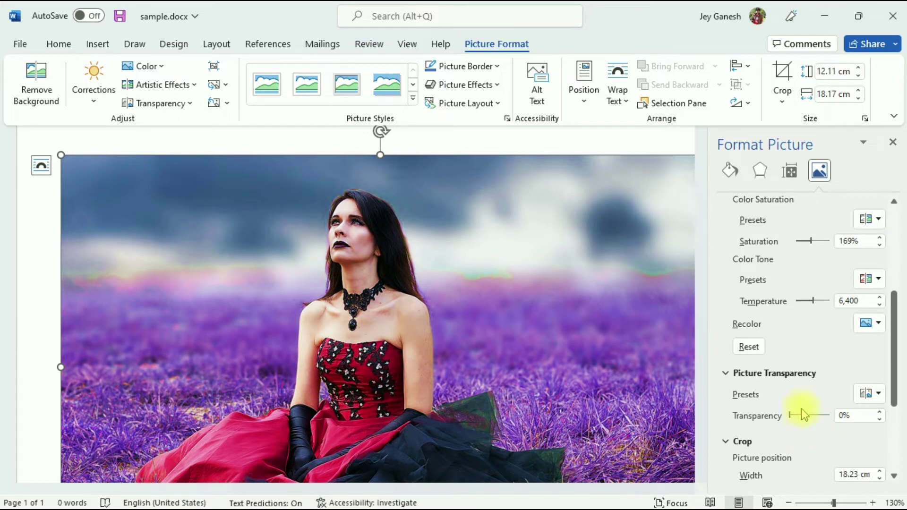
left_click(892, 142)
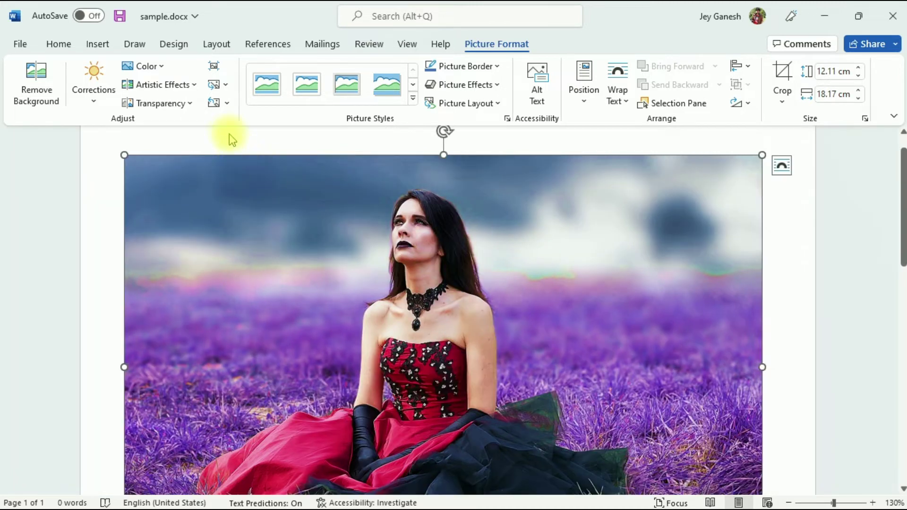
Reset the photo's adjustments and apply a rough textured artistic effect to it
left_click(214, 103)
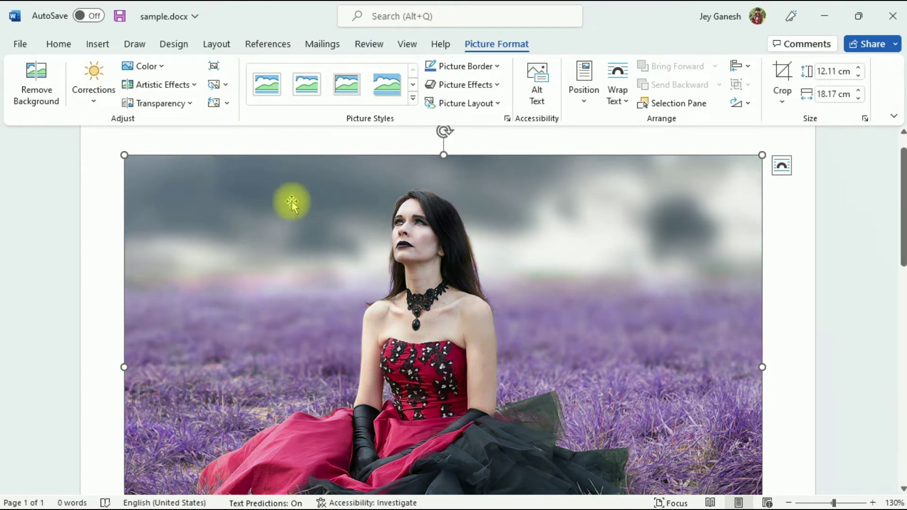
left_click(194, 85)
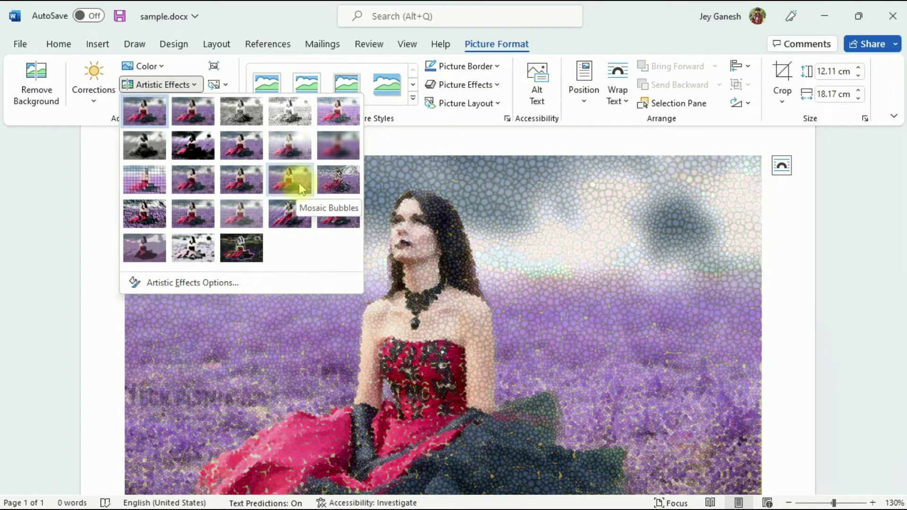
left_click(339, 178)
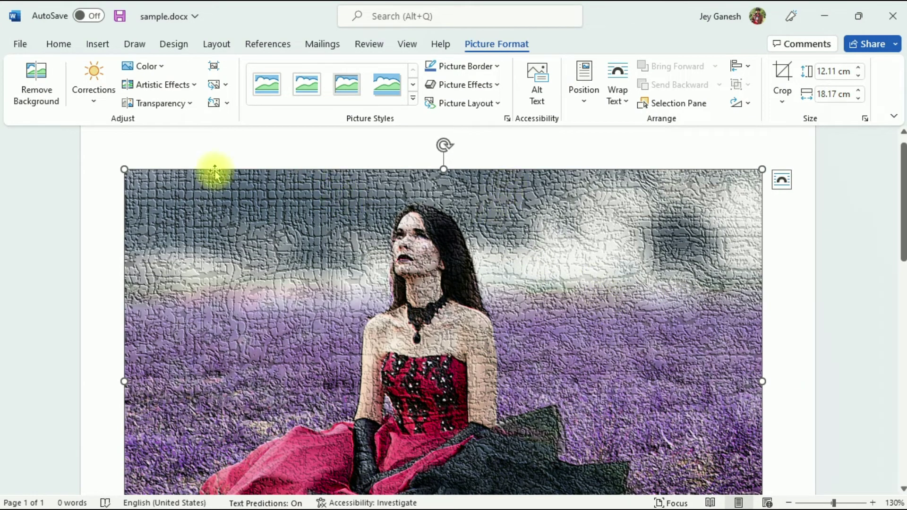
Undo the artistic effect, dismiss the Transparency presets, and expand the full Picture Styles gallery
key("ctrl+z")
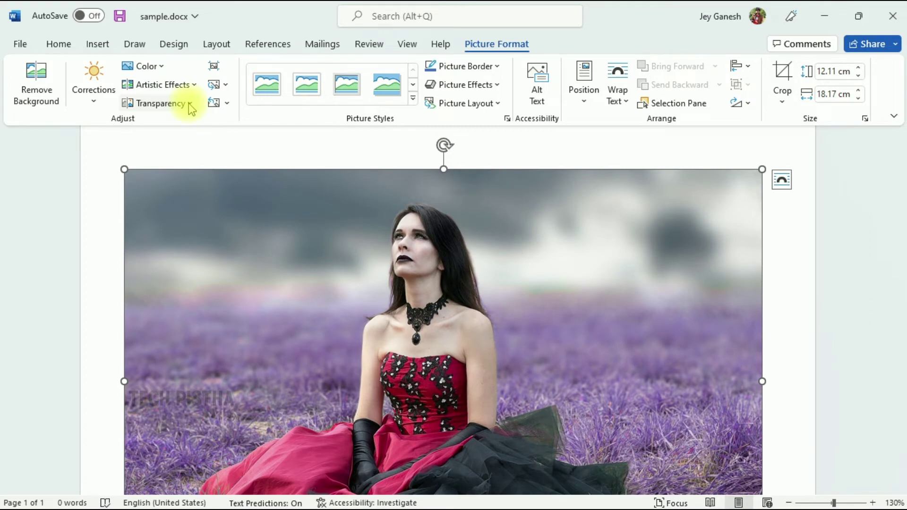
left_click(191, 105)
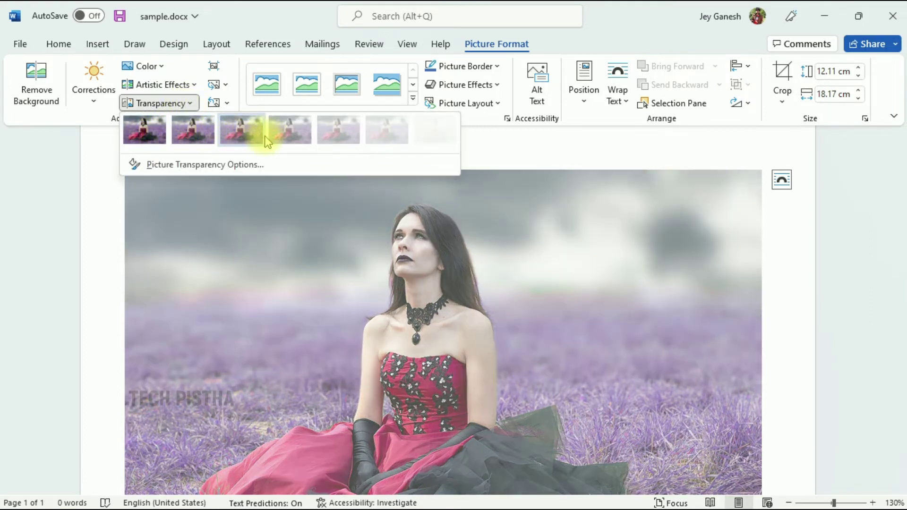
key("Escape")
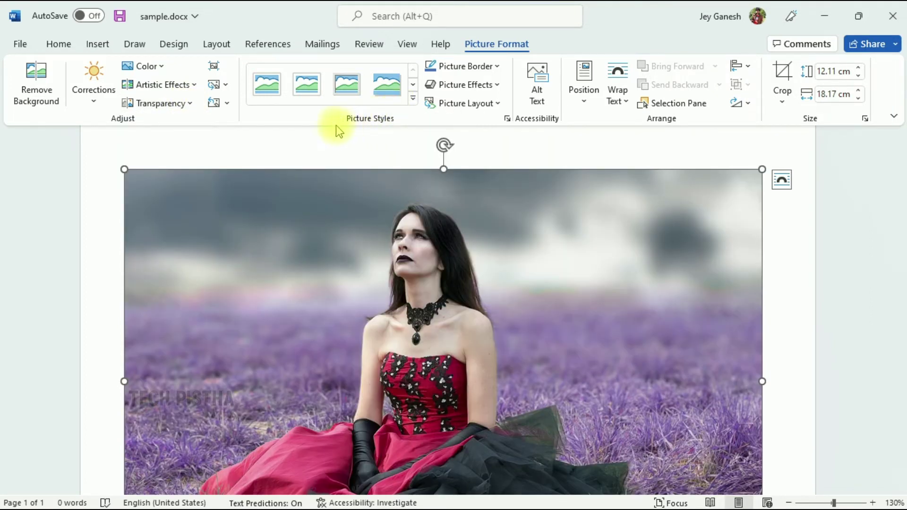
left_click(413, 101)
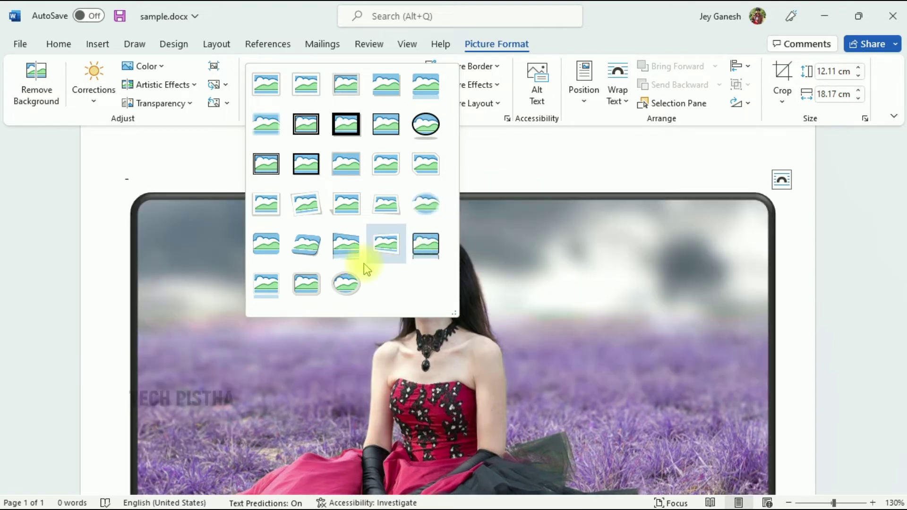
Close the Picture Styles gallery, leaving the photo plain with no style applied
key("Escape")
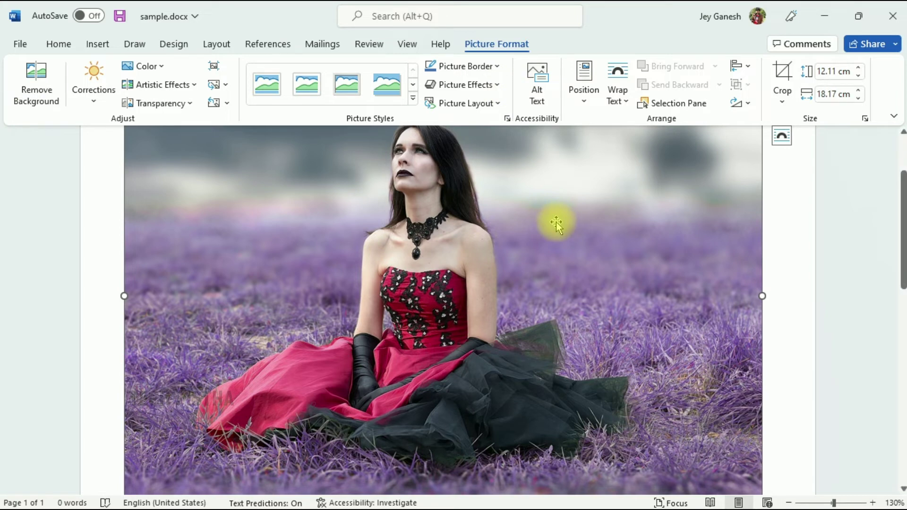
scroll(556, 222, "down", 1)
scroll(562, 217, "up", 2)
left_click(463, 66)
mouse_move(484, 269)
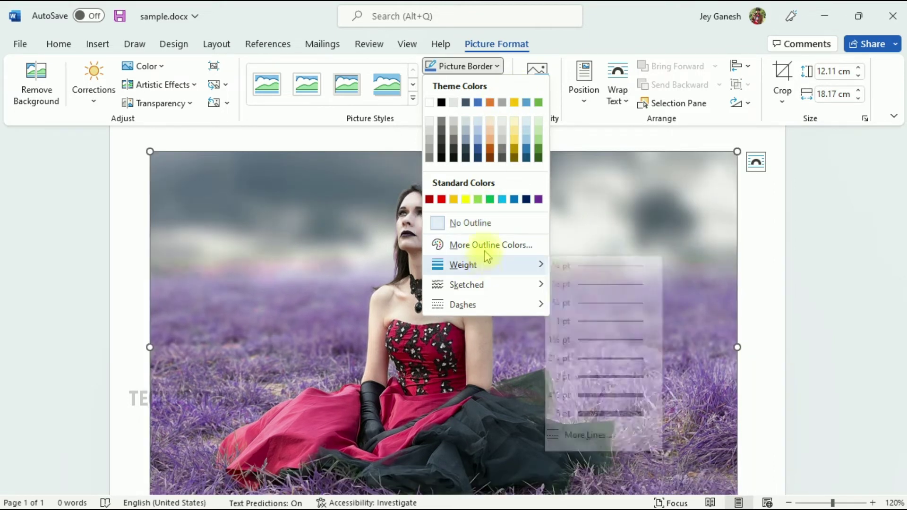
key("Escape")
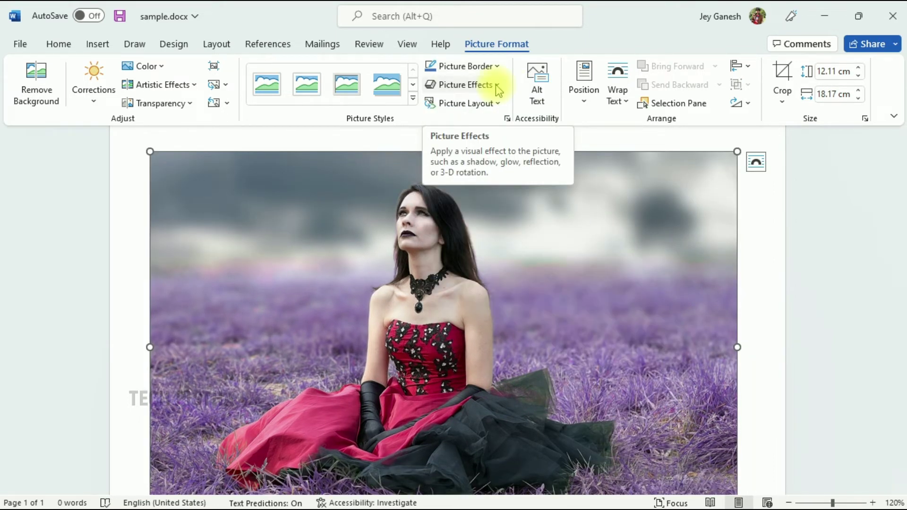
Preview the Preset, Shadow and Reflection options under Picture Effects on the photo
left_click(498, 89)
mouse_move(482, 113)
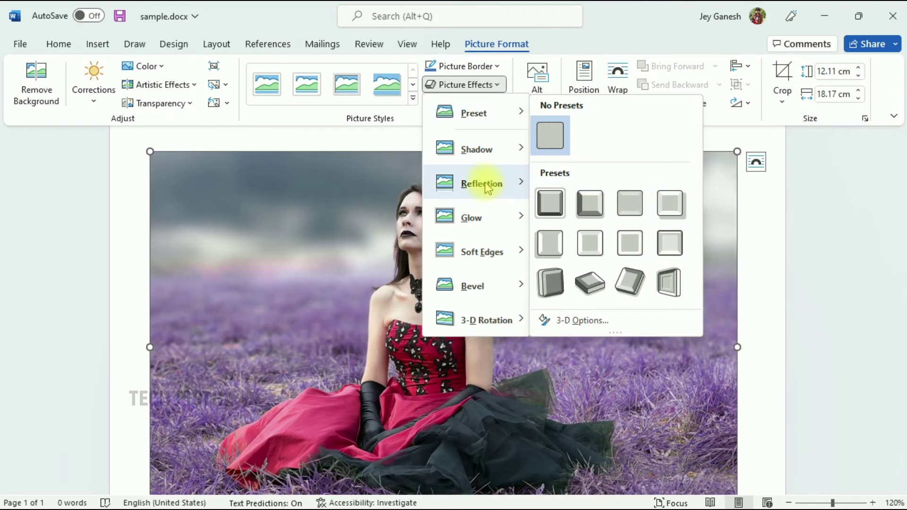
mouse_move(492, 157)
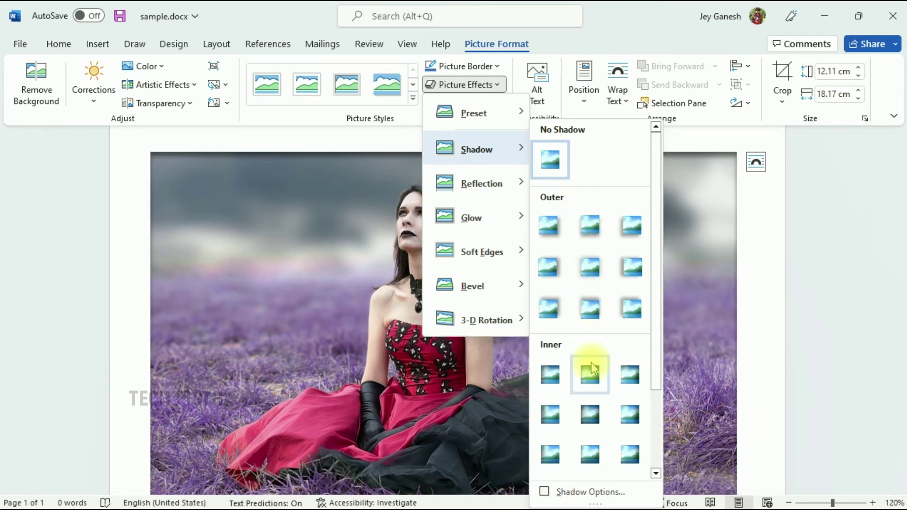
Preview reflection, bevel and 3-D rotation effects, then close the menu without applying any
mouse_move(501, 192)
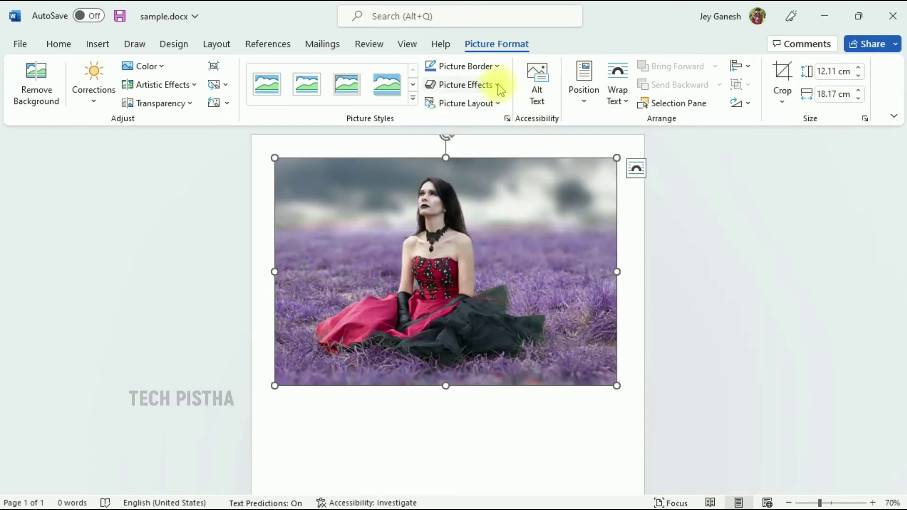
left_click(497, 85)
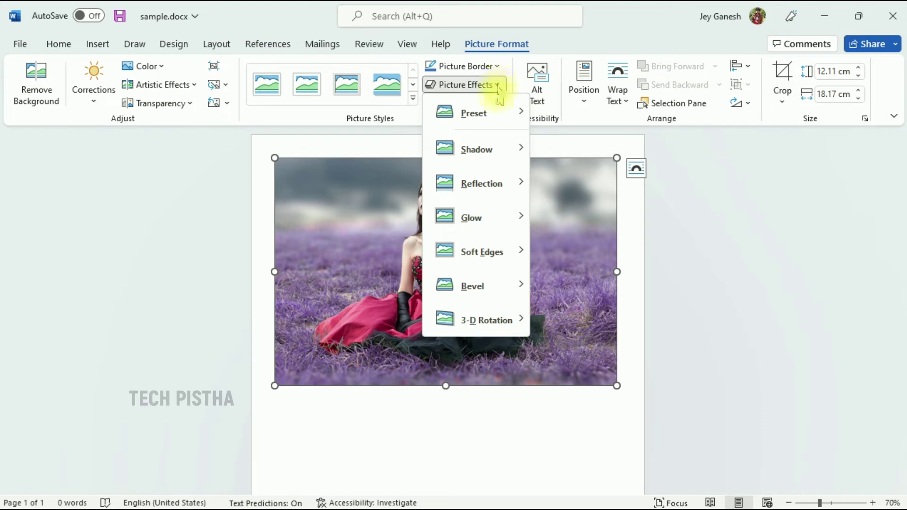
mouse_move(496, 185)
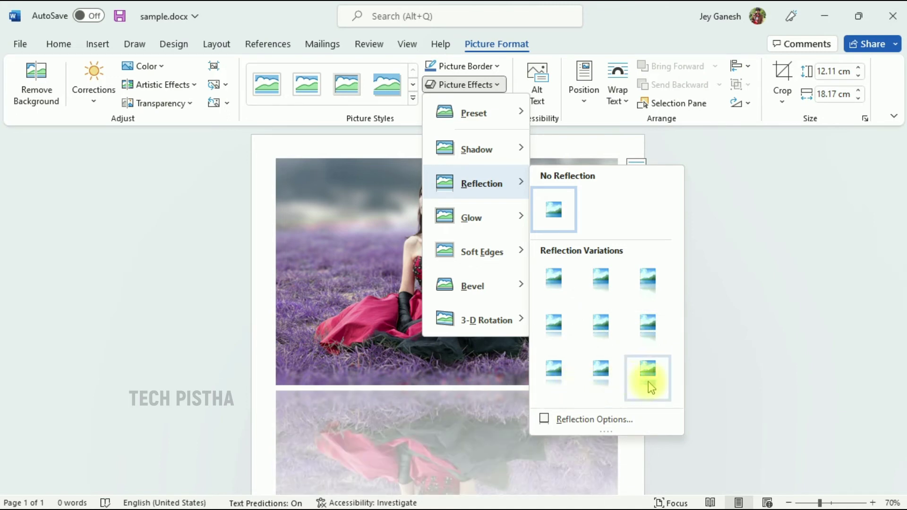
mouse_move(511, 296)
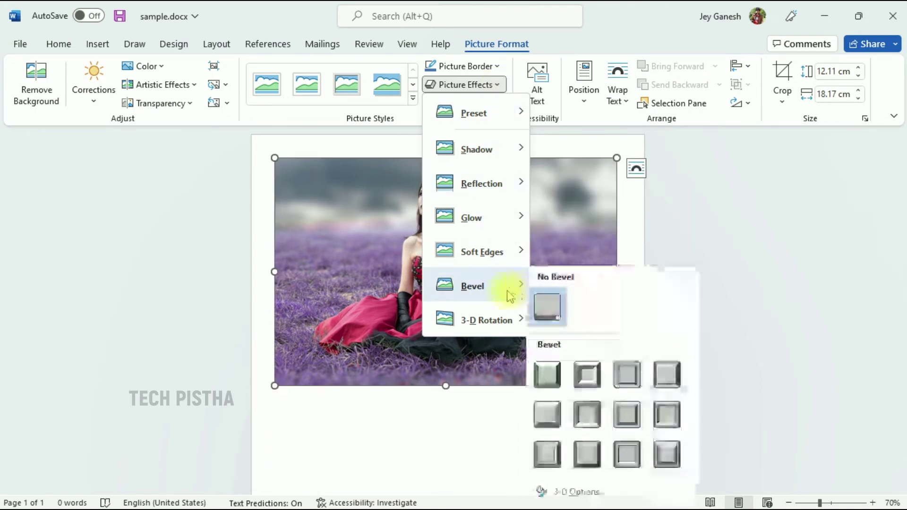
mouse_move(494, 328)
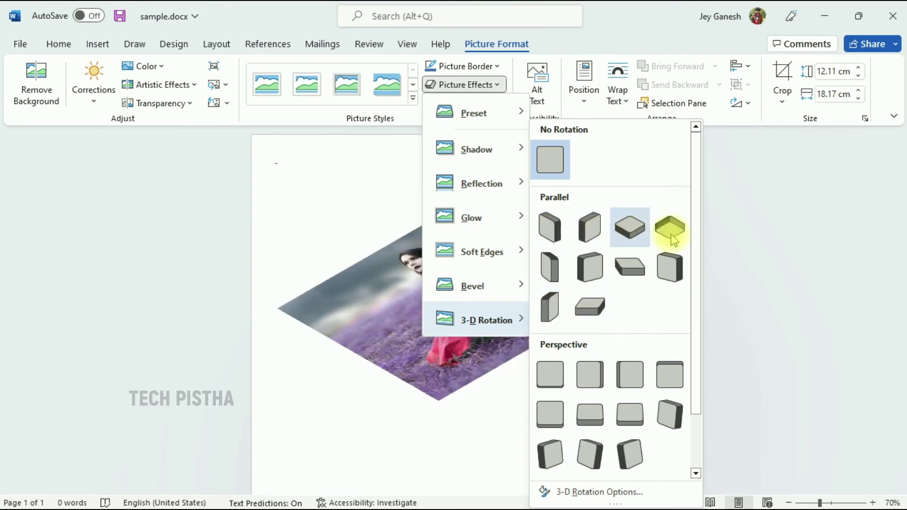
left_click(516, 263)
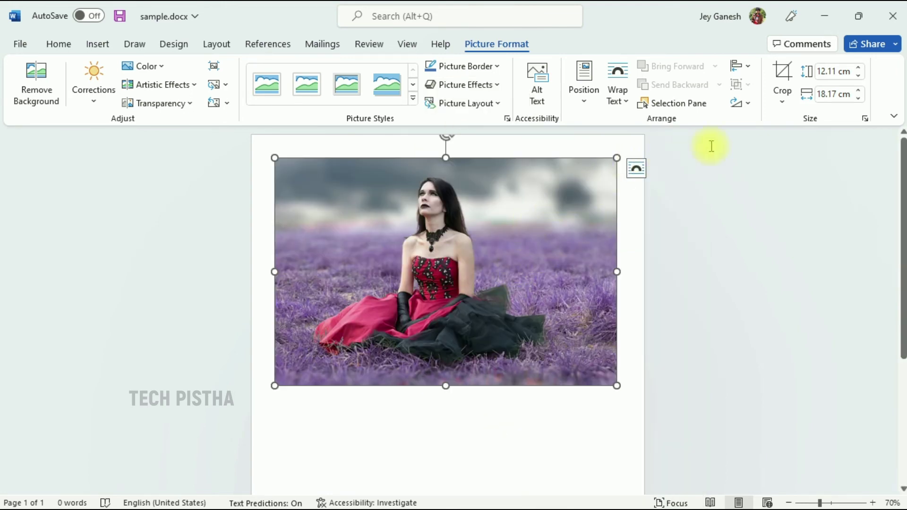
left_click(781, 78)
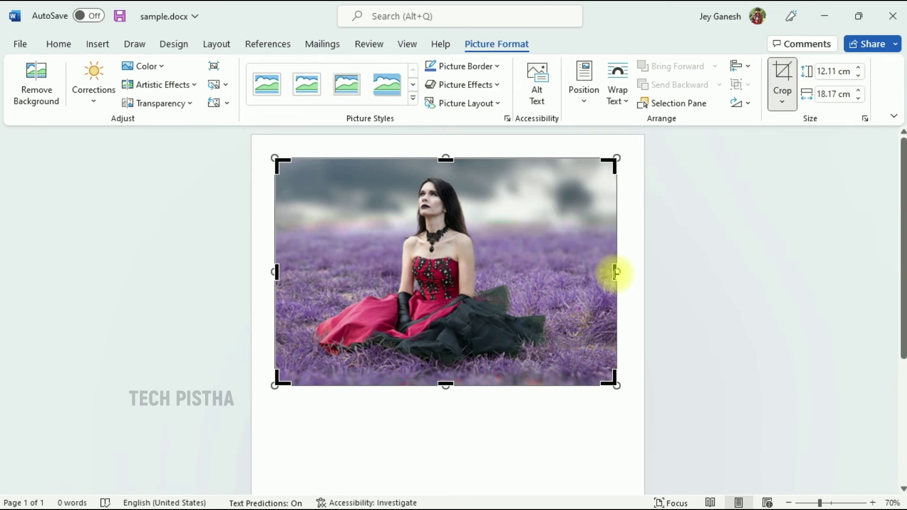
left_click_drag(616, 273, 546, 272)
left_click_drag(275, 271, 337, 285)
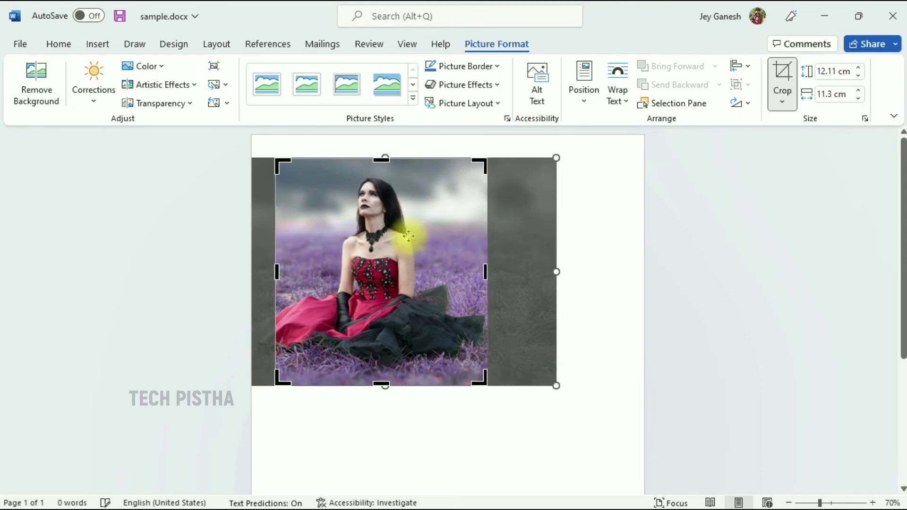
left_click(562, 211)
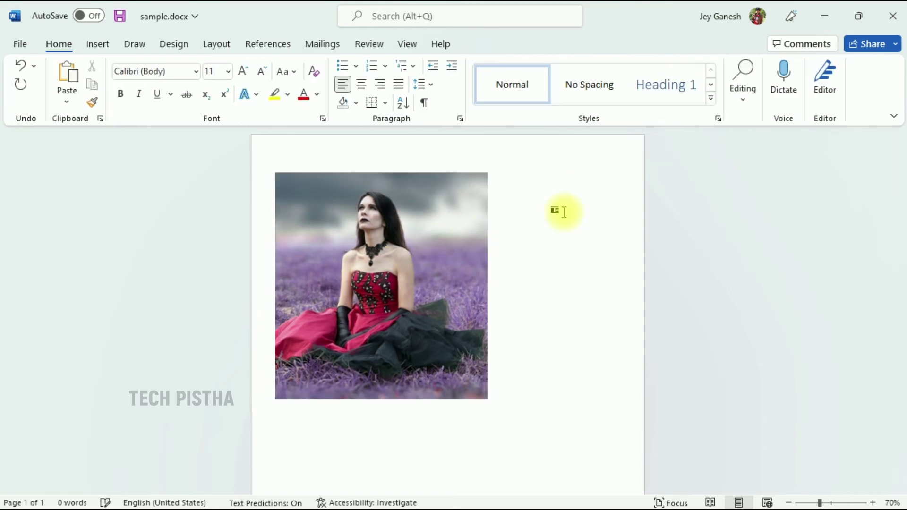
left_click(508, 231)
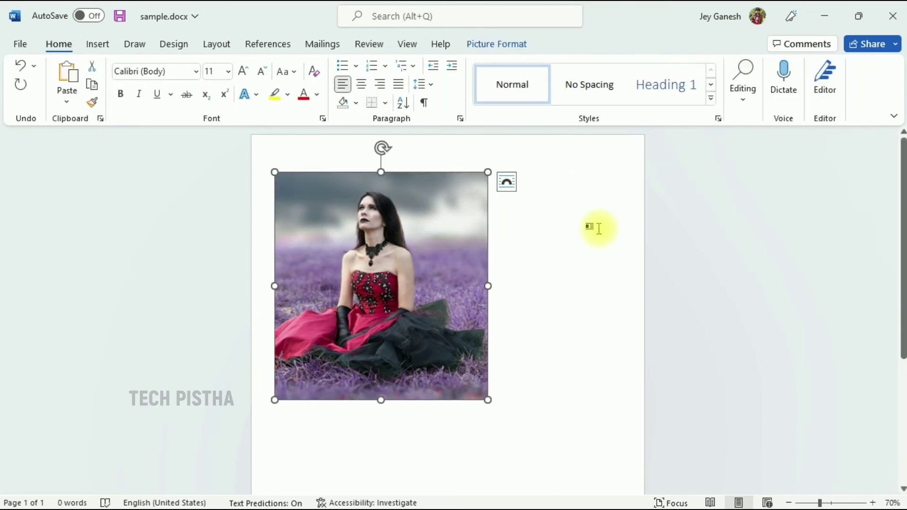
key("ctrl+z")
key("ctrl+z")
key("ctrl+z")
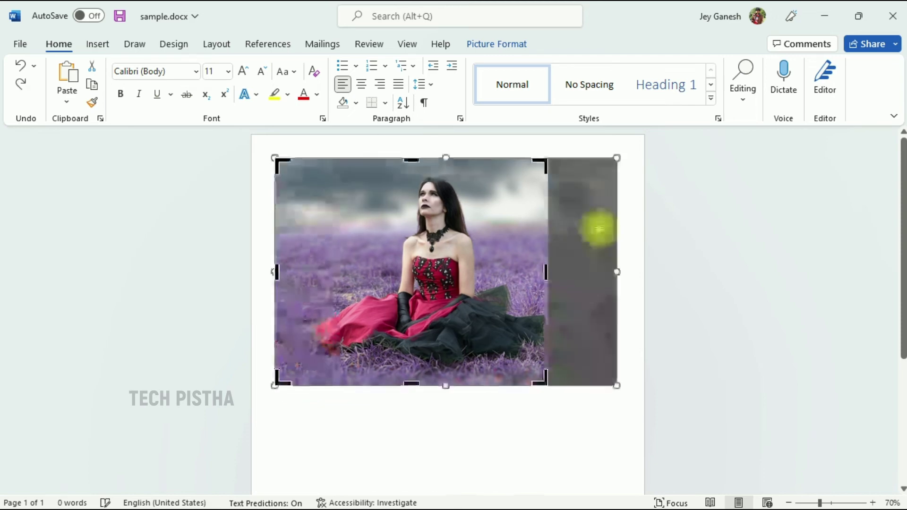
left_click(532, 253)
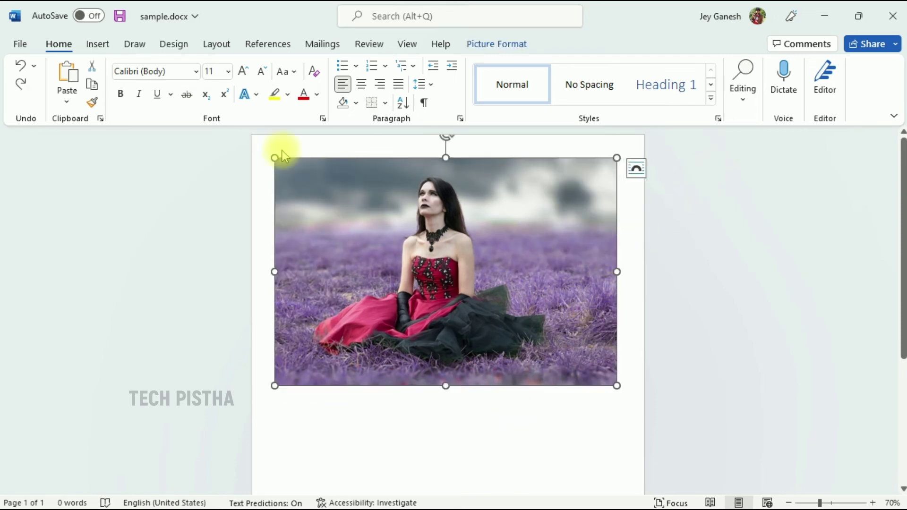
left_click(496, 43)
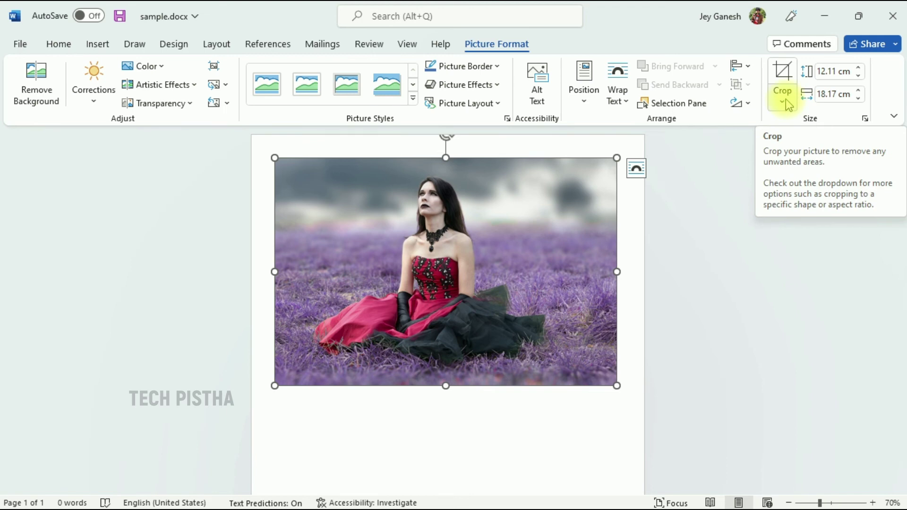
left_click(788, 104)
mouse_move(799, 145)
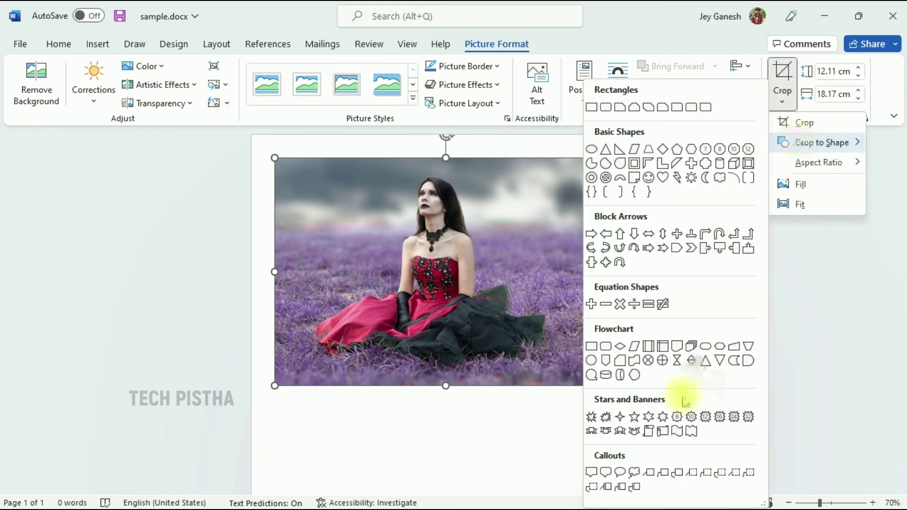
left_click(592, 418)
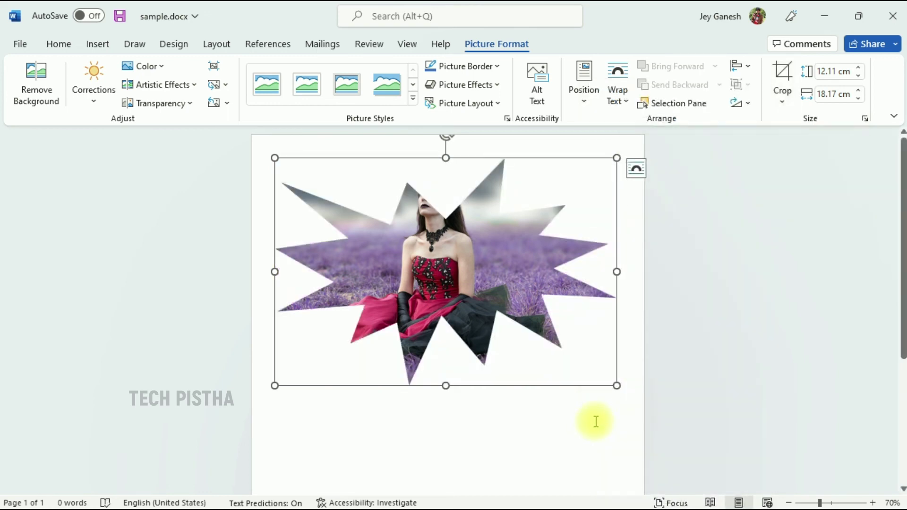
left_click(782, 100)
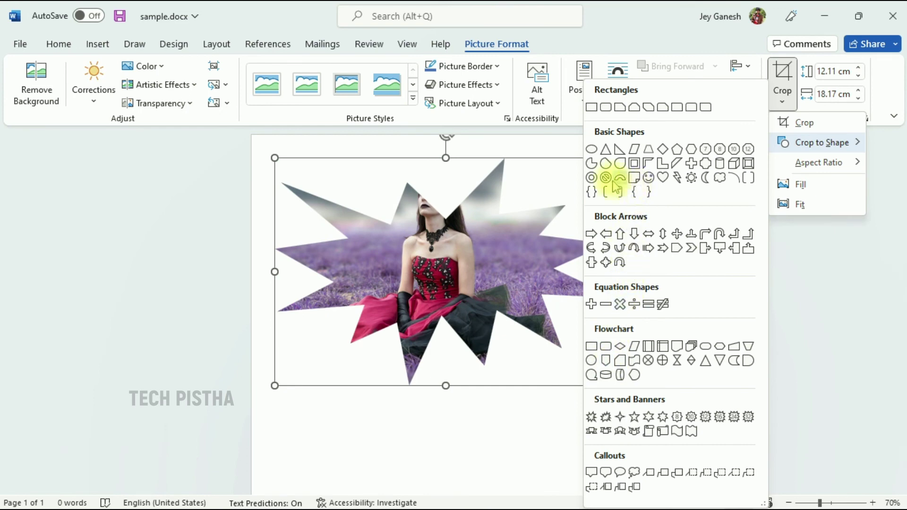
left_click(624, 304)
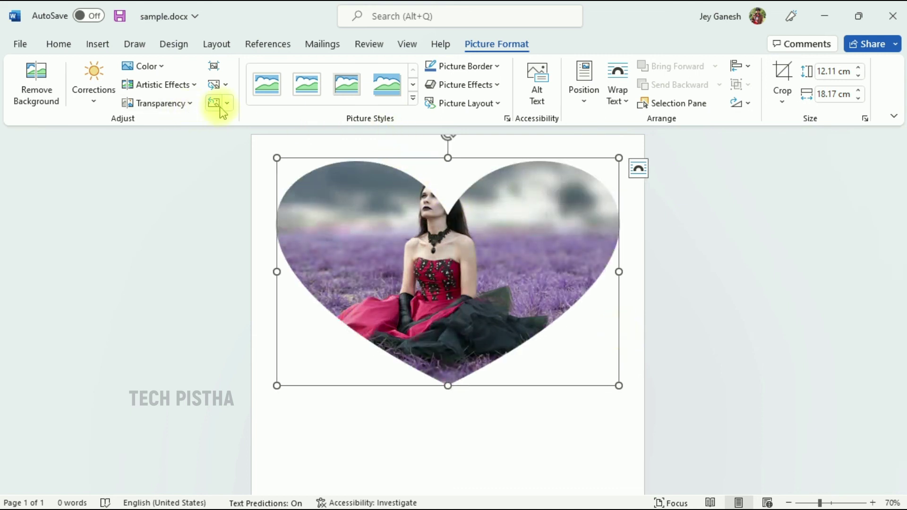
left_click(215, 106)
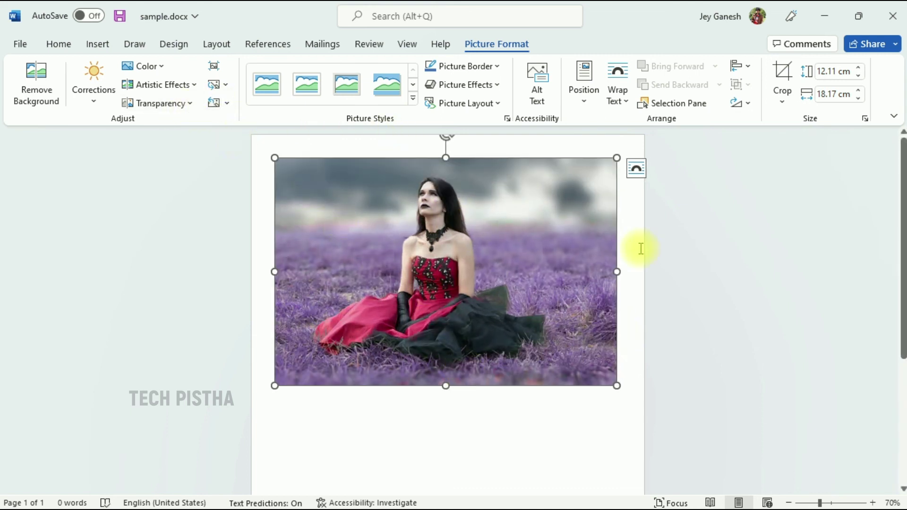